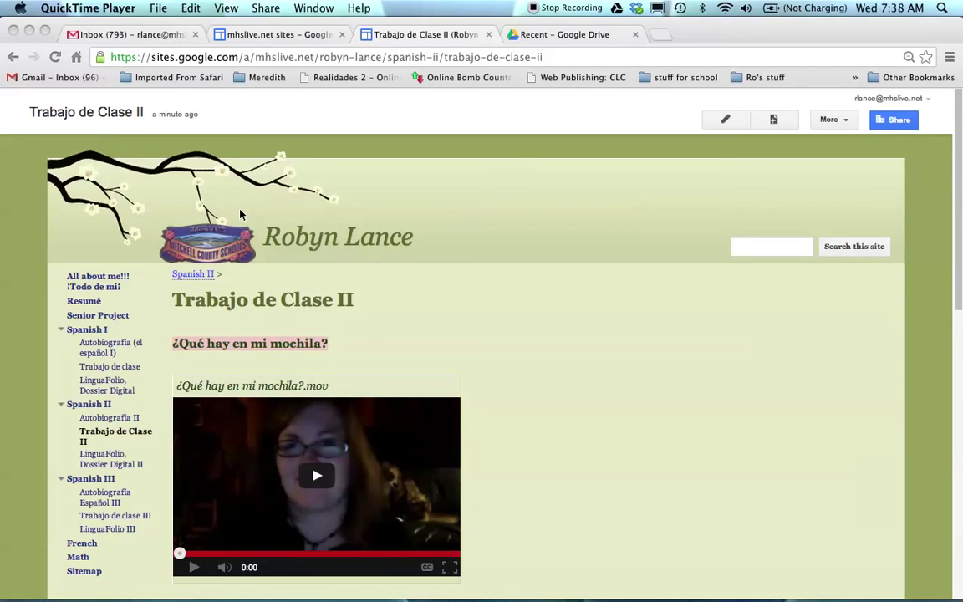
- Close the mhslive.net sites page, switch to Google Drive's recent files and dismiss the completed upload notice
click(127, 35)
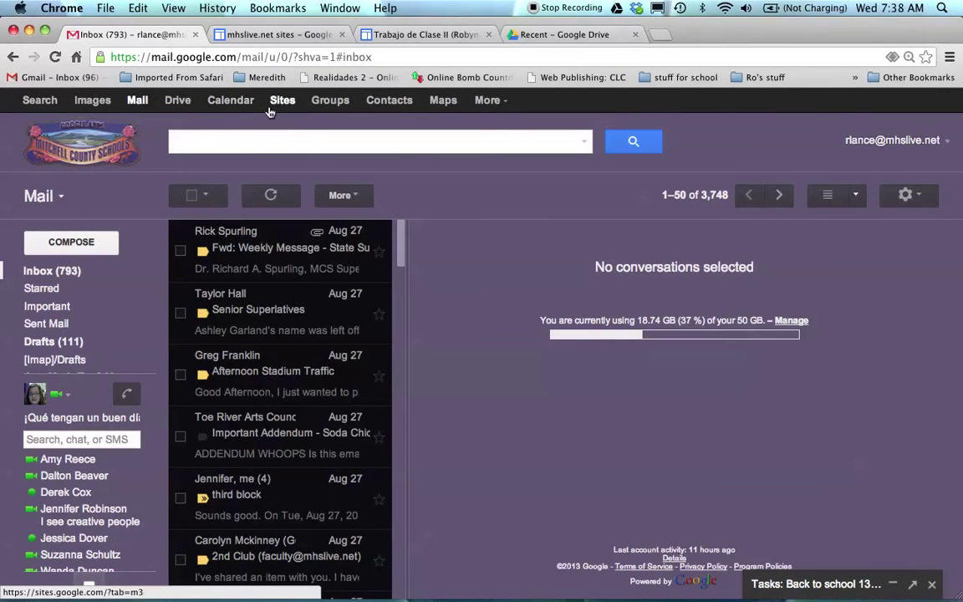
click(341, 35)
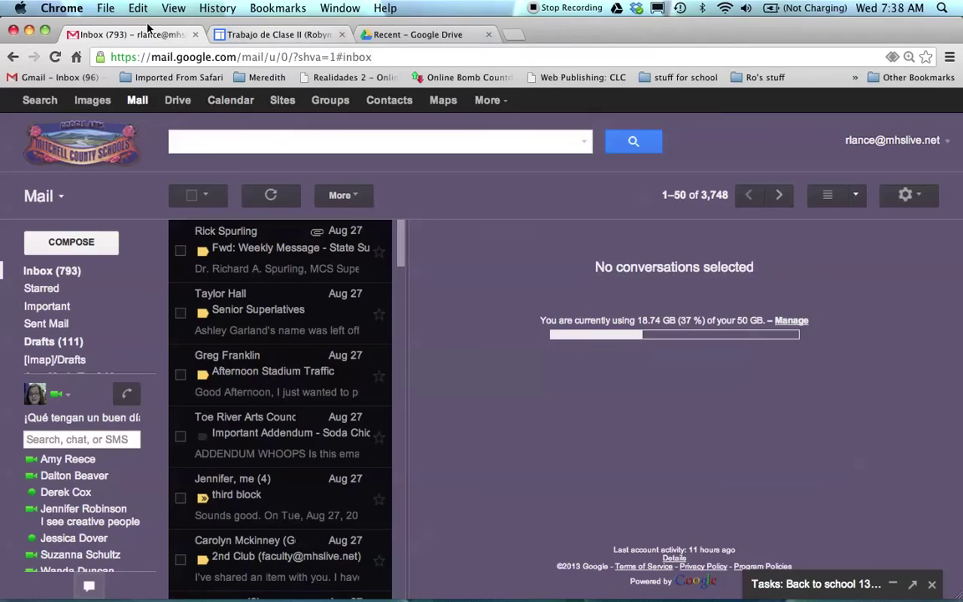
click(269, 34)
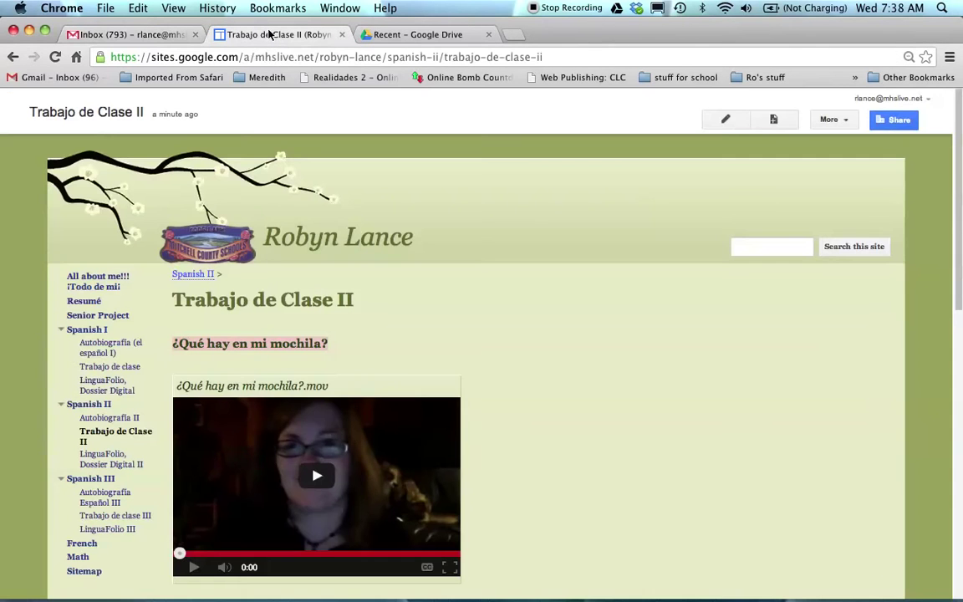
click(447, 34)
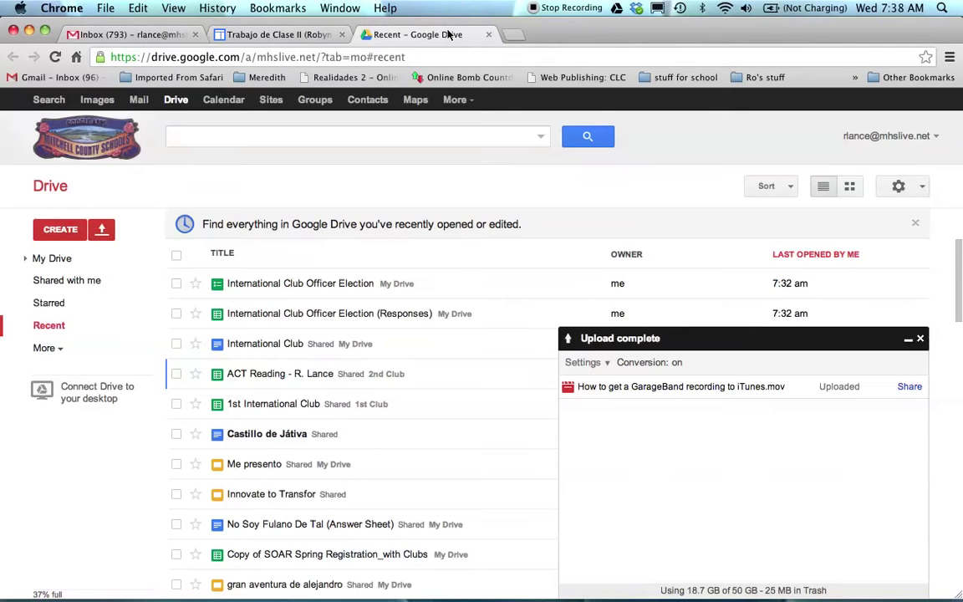
click(920, 338)
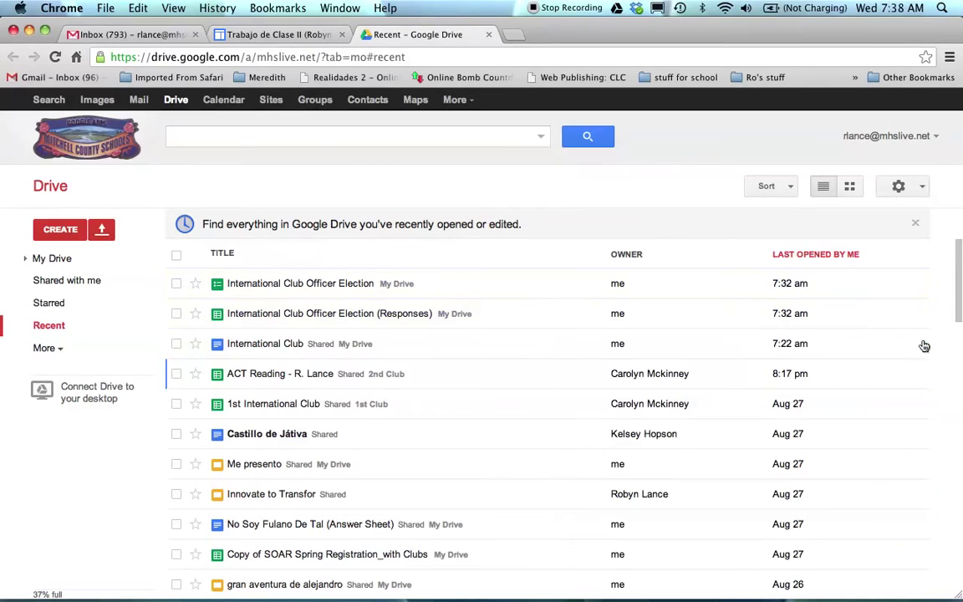
- Upload the movie file "How to get a GarageBand recording to iTunes" from the Desktop to Google Drive
click(107, 238)
click(108, 238)
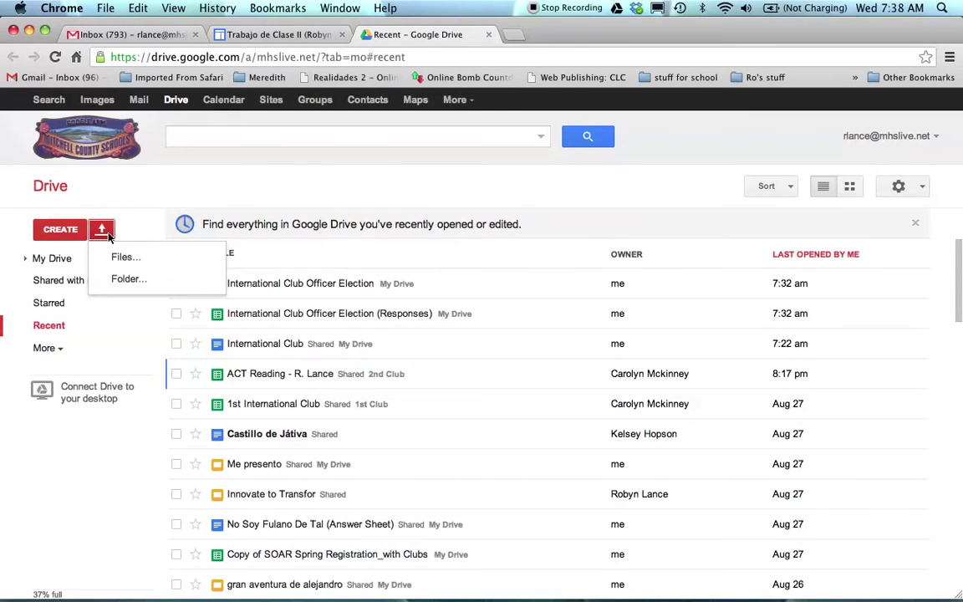
click(123, 257)
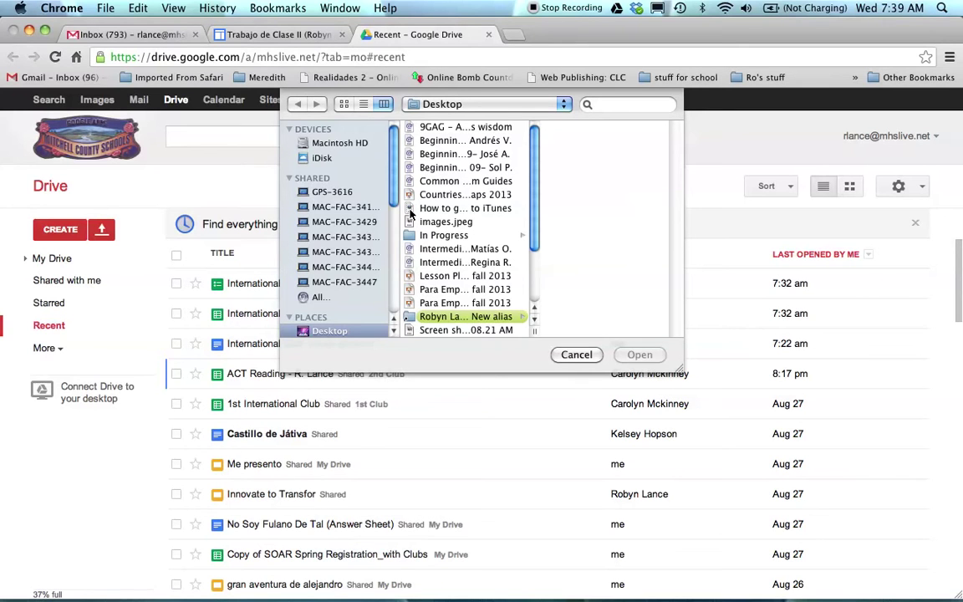
click(434, 209)
mouse_move(602, 183)
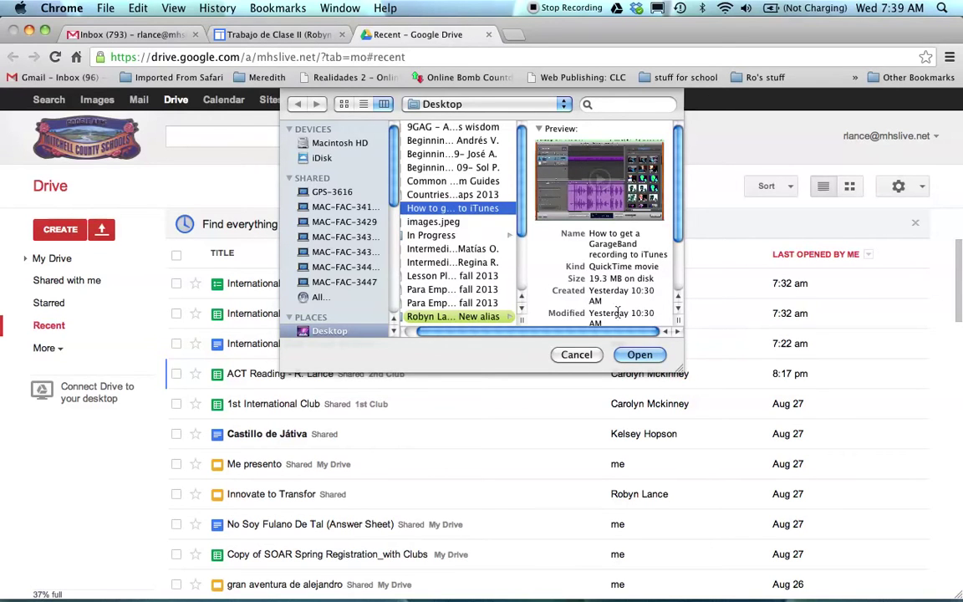
click(640, 355)
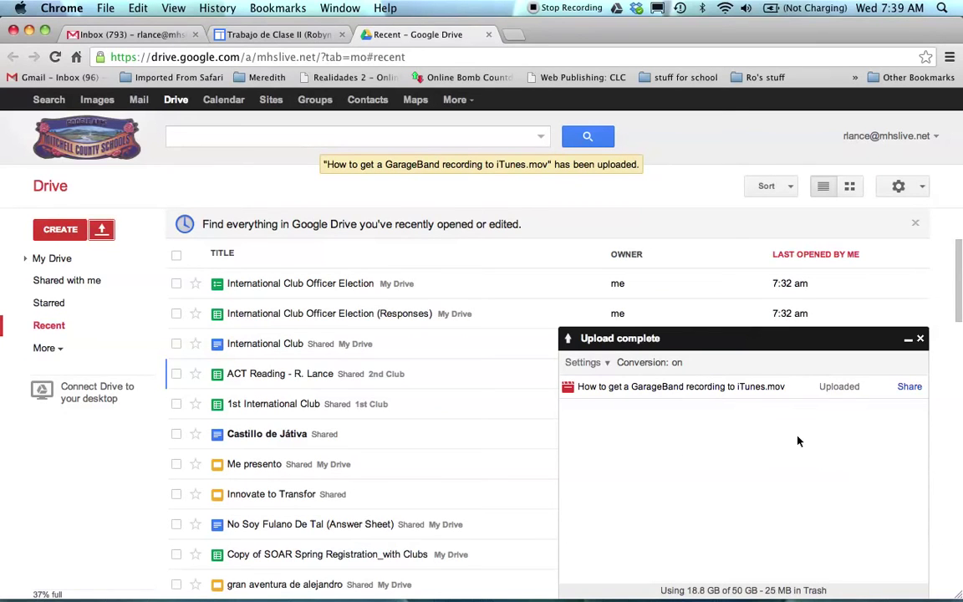
- Set the uploaded video's sharing visibility to Public on the web with Can view access
click(910, 387)
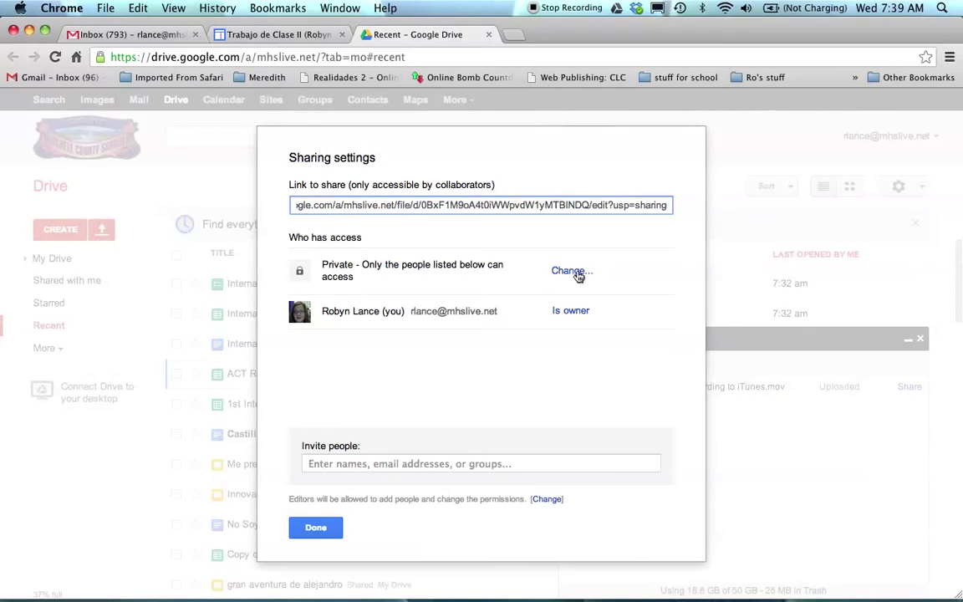
click(577, 273)
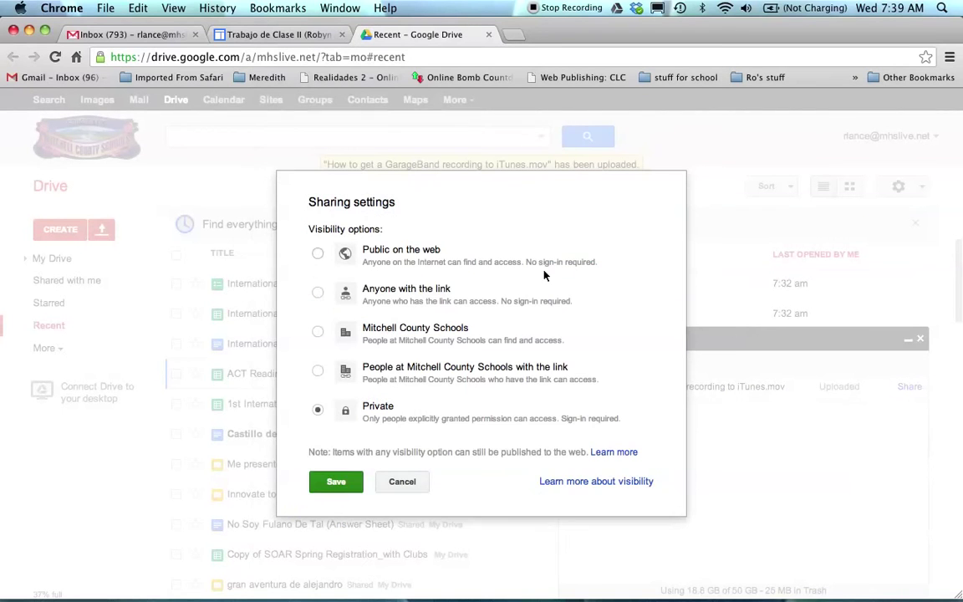
click(318, 254)
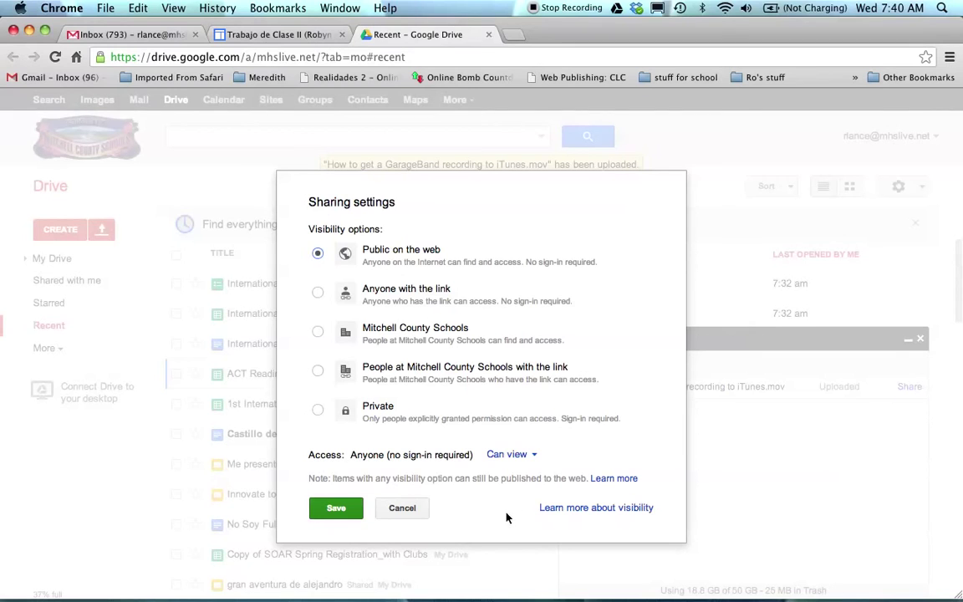
click(492, 454)
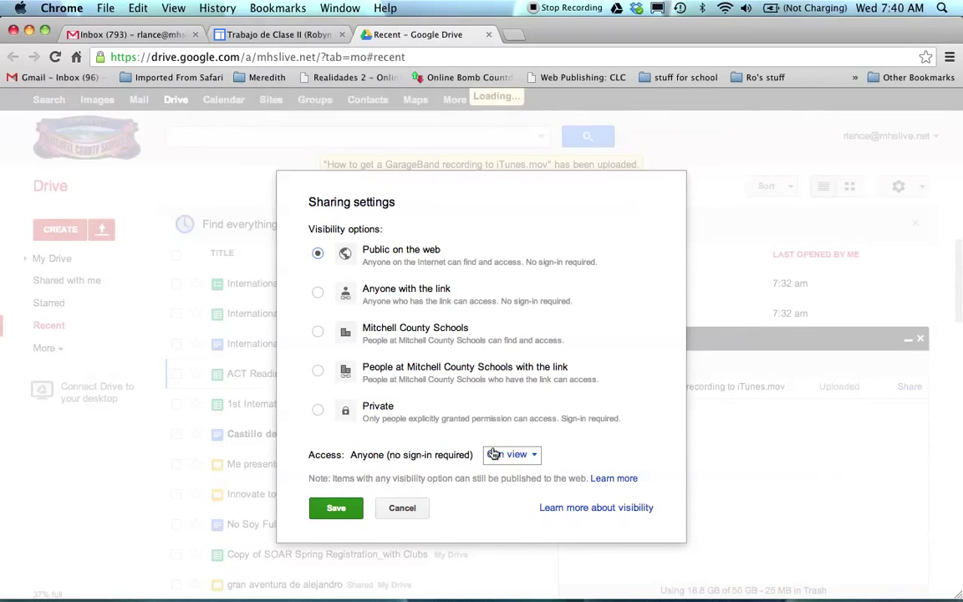
click(493, 454)
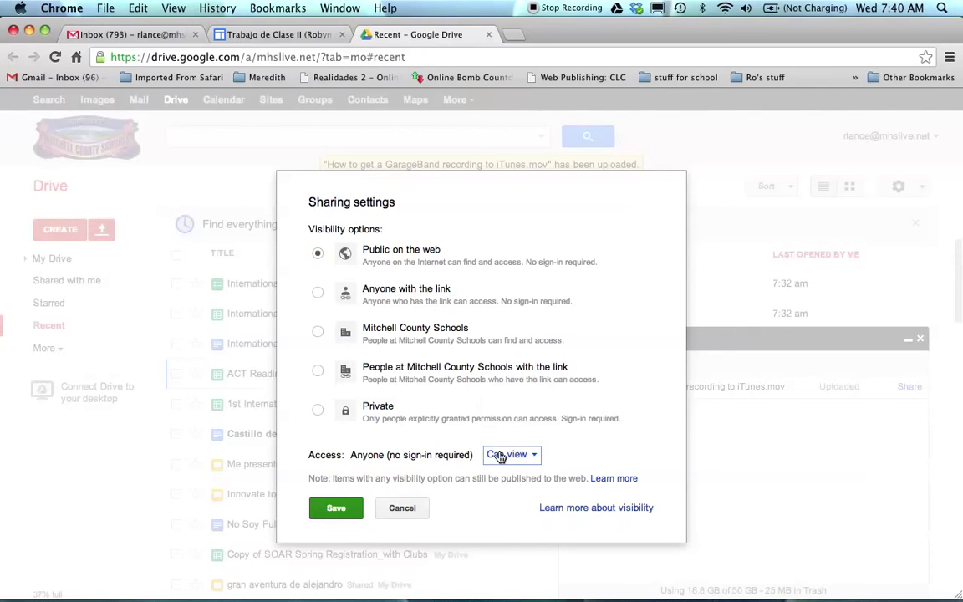
click(353, 506)
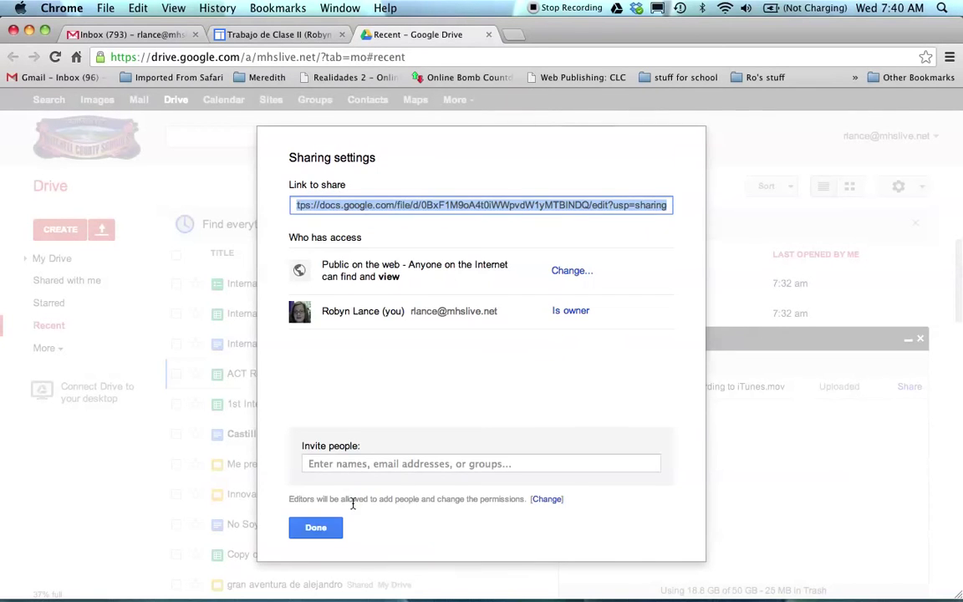
click(331, 529)
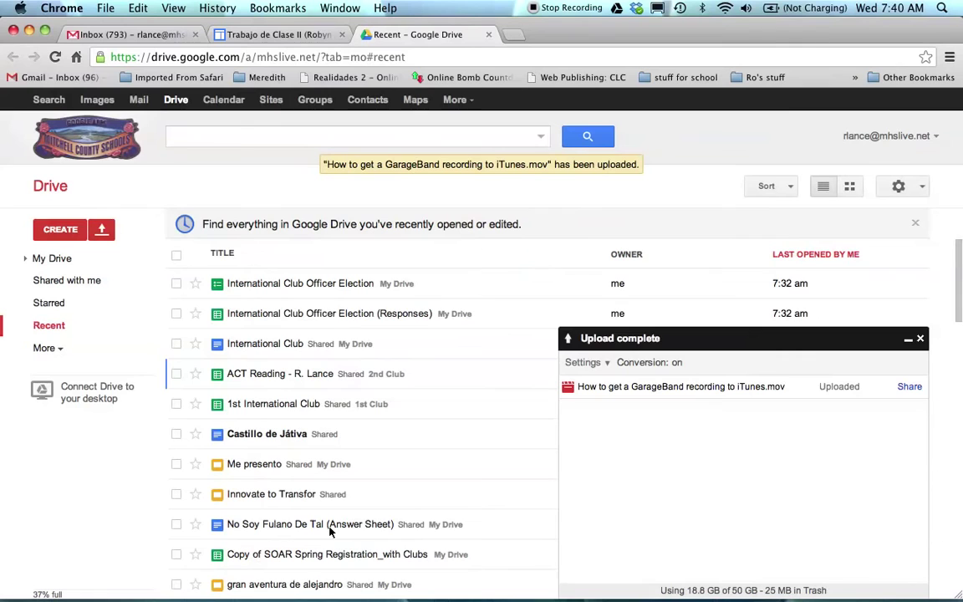
- Switch to the Trabajo de Clase II site page, look through its content and open it for editing
click(267, 36)
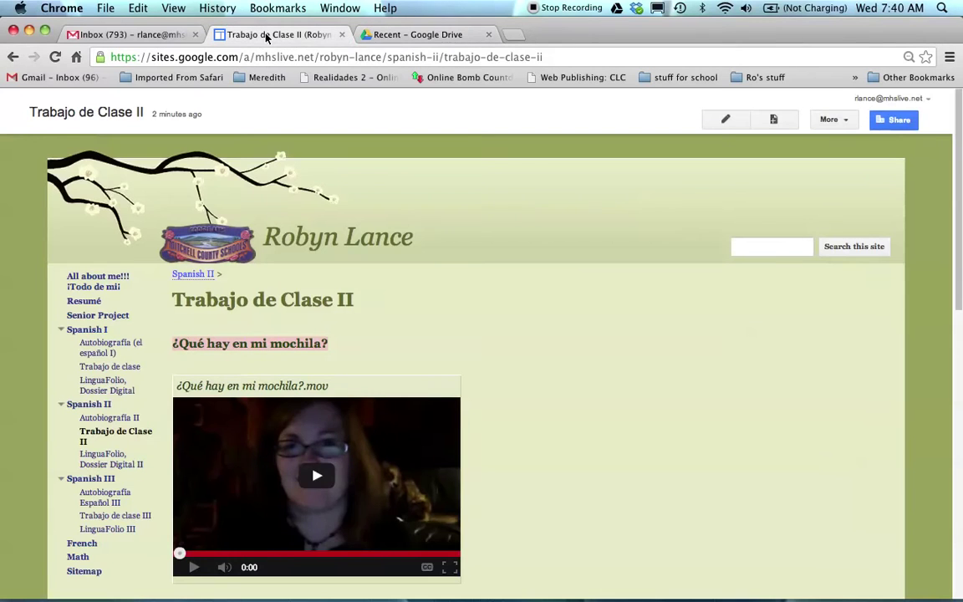
scroll(107, 294, down, 3)
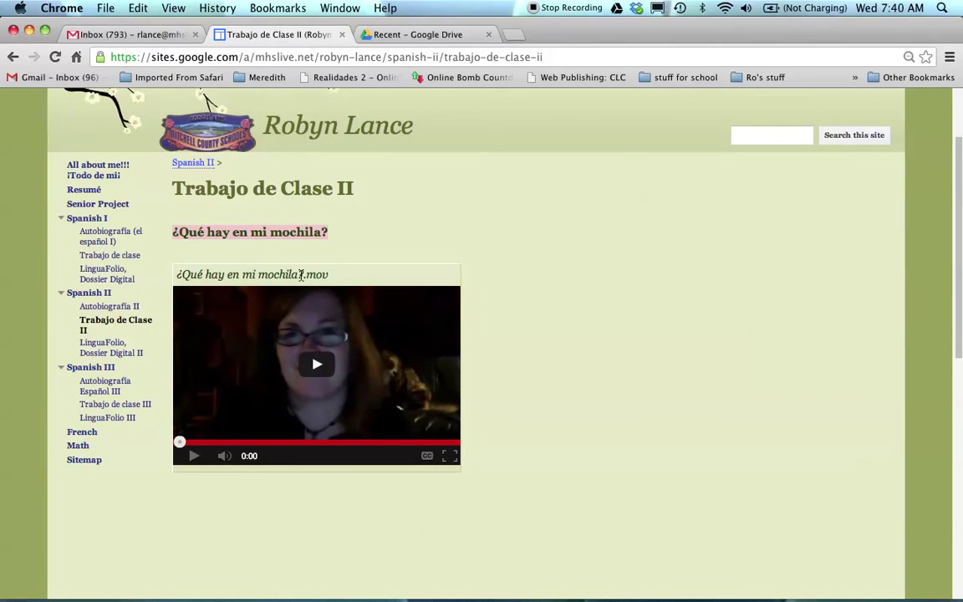
scroll(305, 453, down, 15)
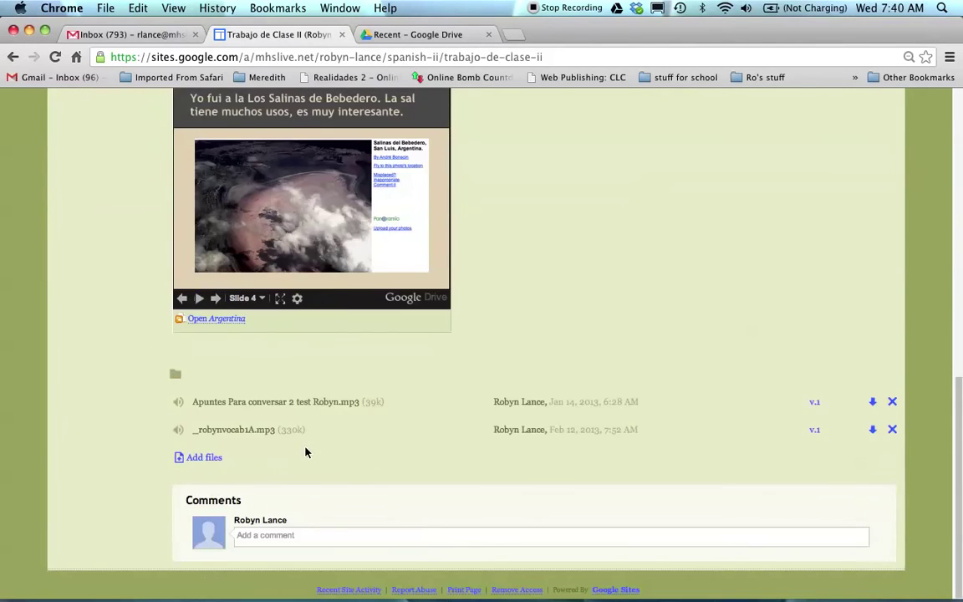
scroll(305, 452, up, 15)
scroll(306, 435, up, 3)
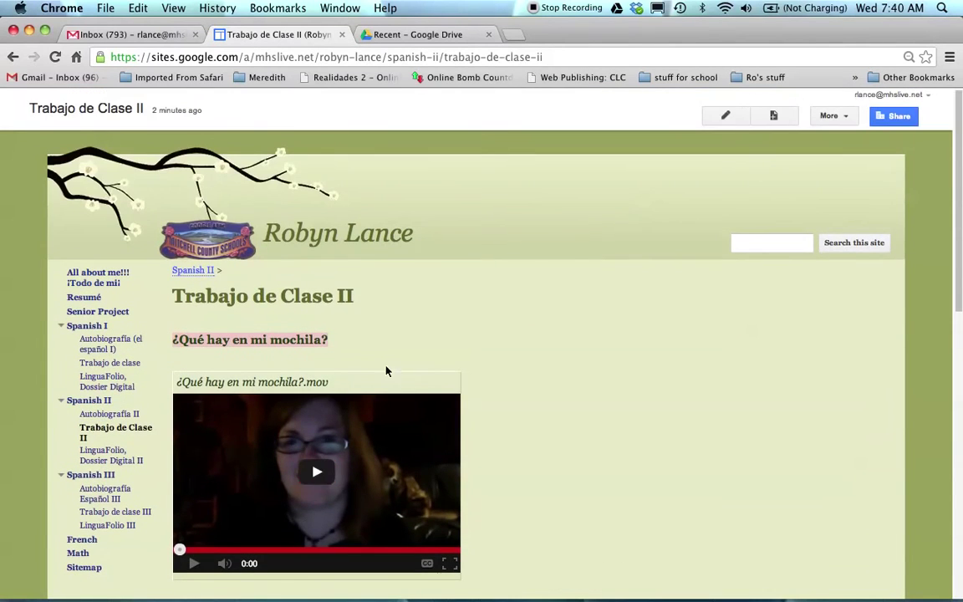
click(726, 121)
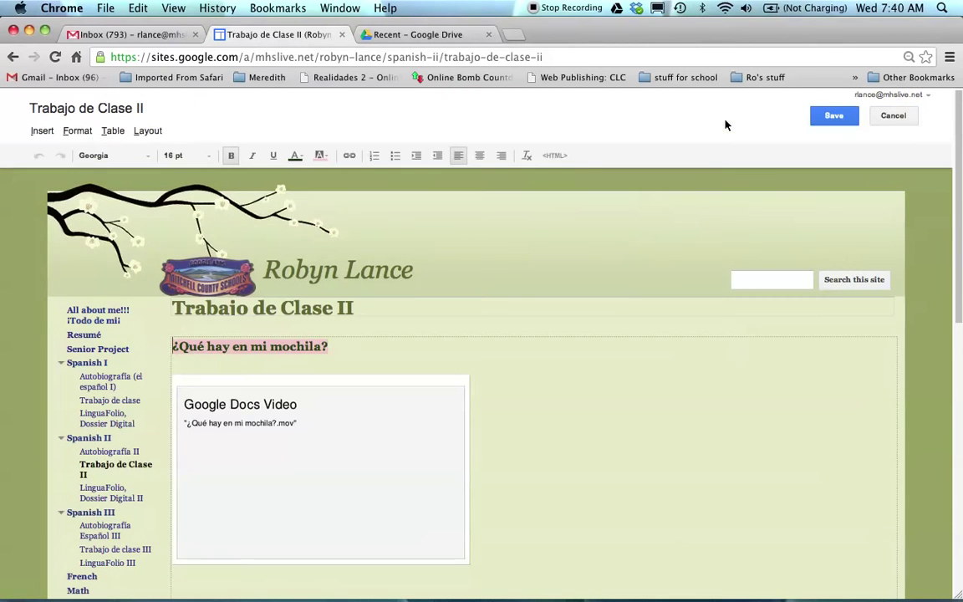
- Add seven blank lines above the "¿Qué hay en mi mochila?" heading
key(Return)
key(Return)
key(Return)
key(Return)
key(Return)
key(Return)
key(Return)
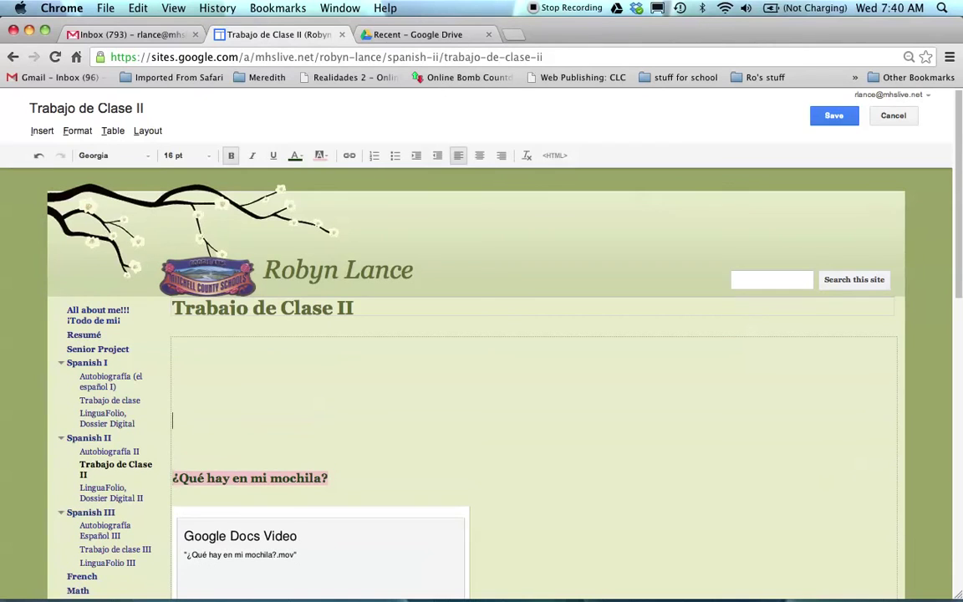
- Enter the heading "Conversación Para Empezar" on the first blank line of the page body
click(175, 344)
text(Conver)
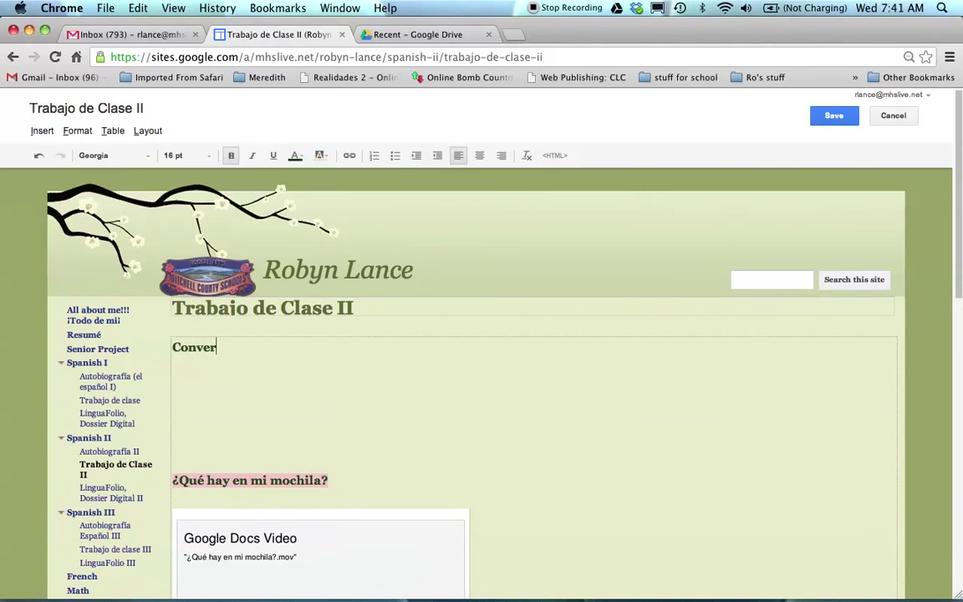
text(saci´on)
key(BackSpace)
key(BackSpace)
key(BackSpace)
text(ón Para)
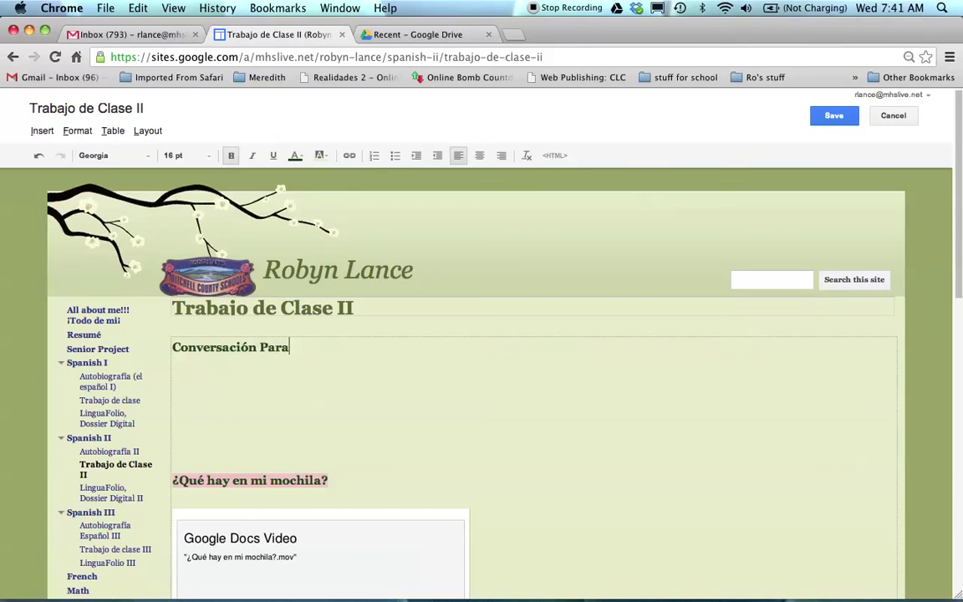
text( Empezar)
- Highlight the "Conversación Para Empezar" heading with a light red background like the heading below it
drag(349, 347, 164, 347)
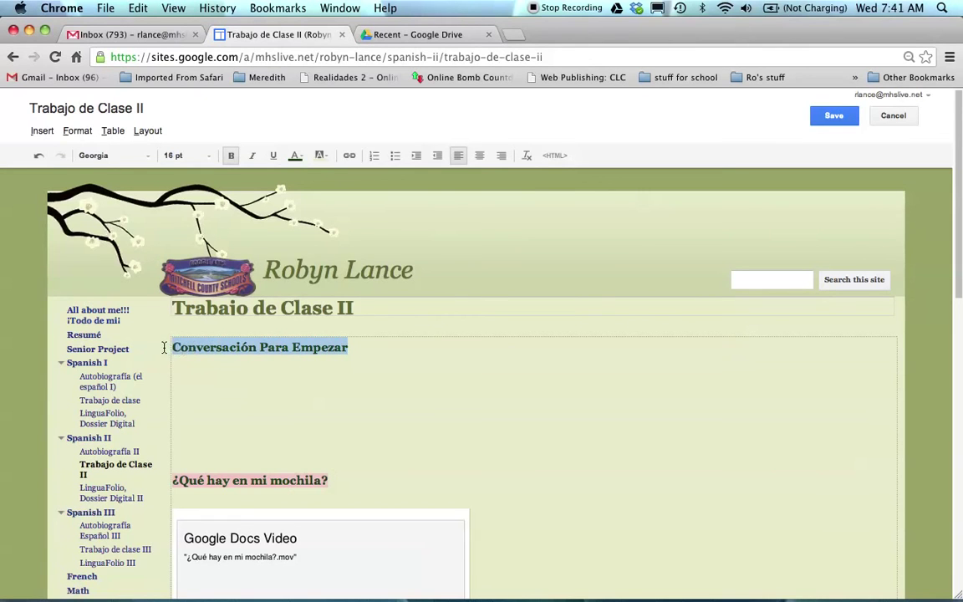
click(320, 156)
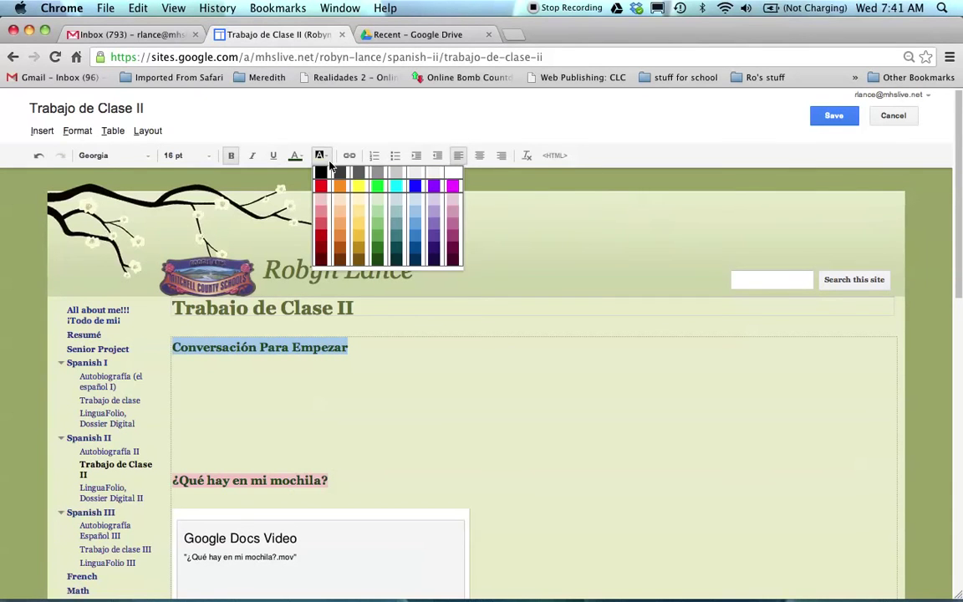
click(321, 207)
- Start inserting a Drive video below the new heading and search the videos for "how to"
click(378, 404)
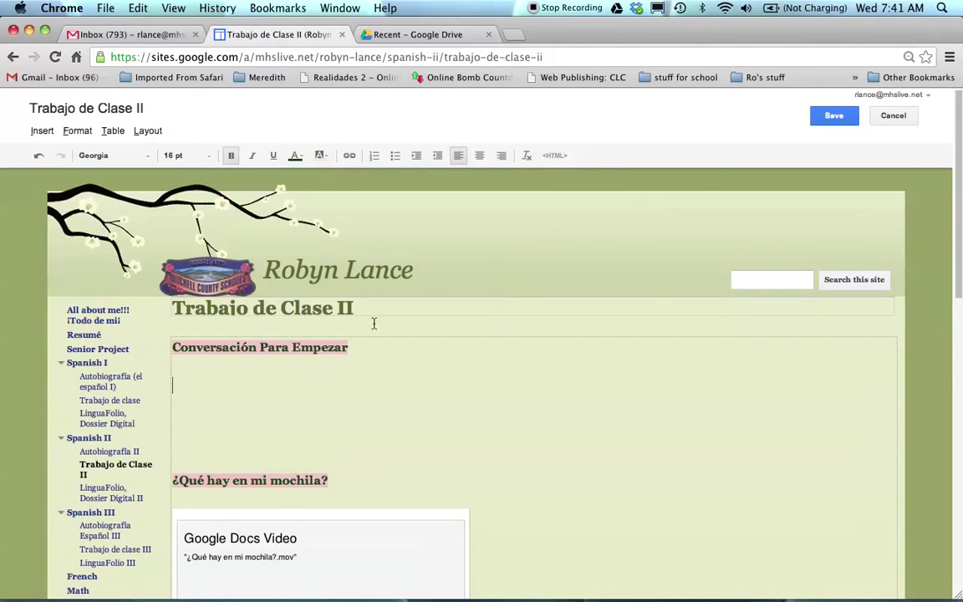
click(41, 131)
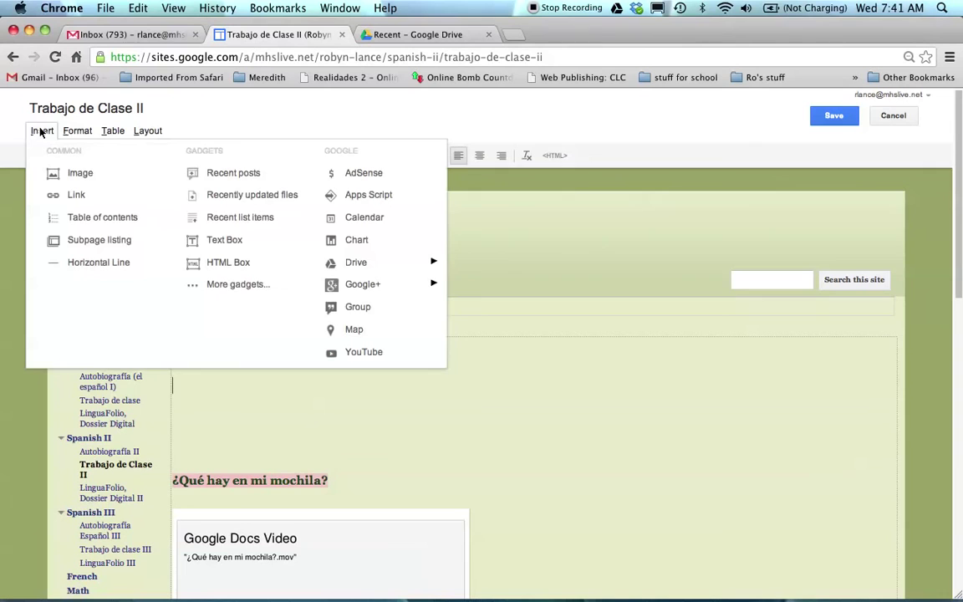
mouse_move(366, 274)
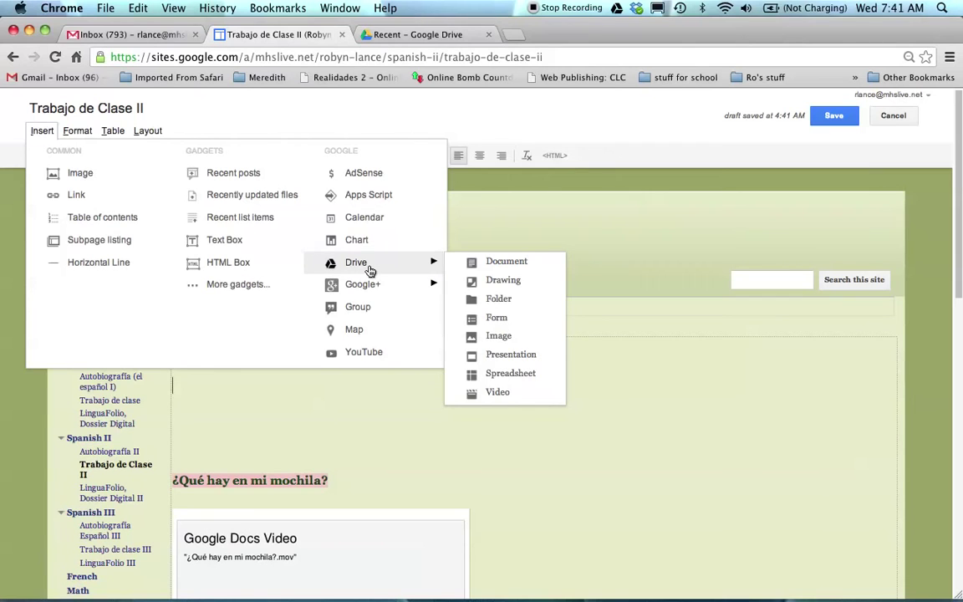
click(519, 393)
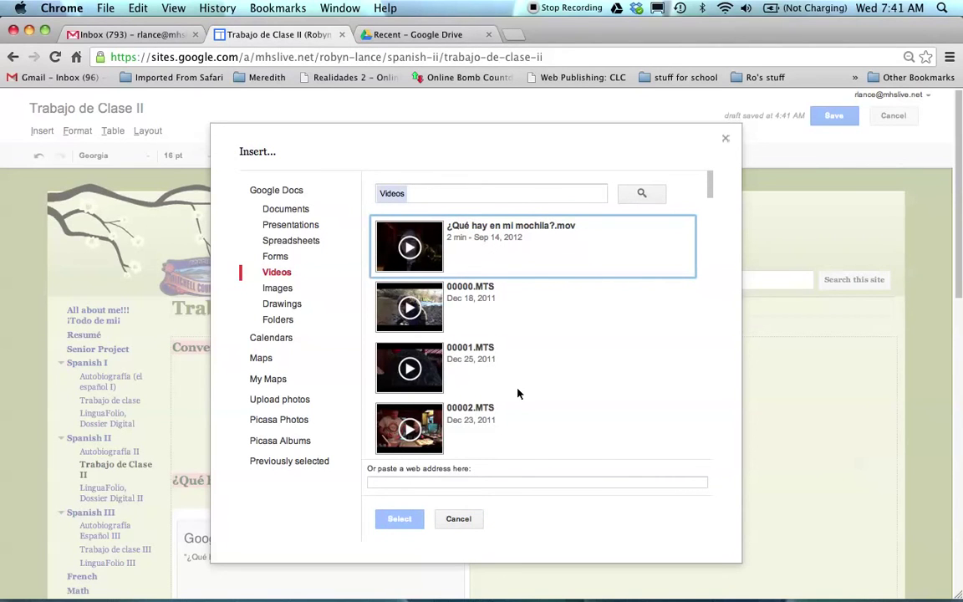
click(433, 196)
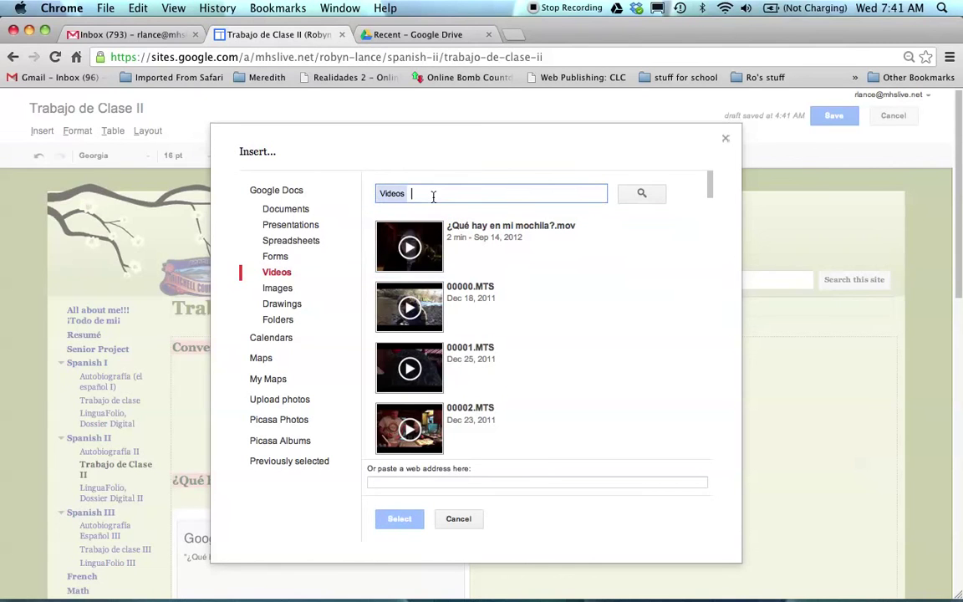
text(how to)
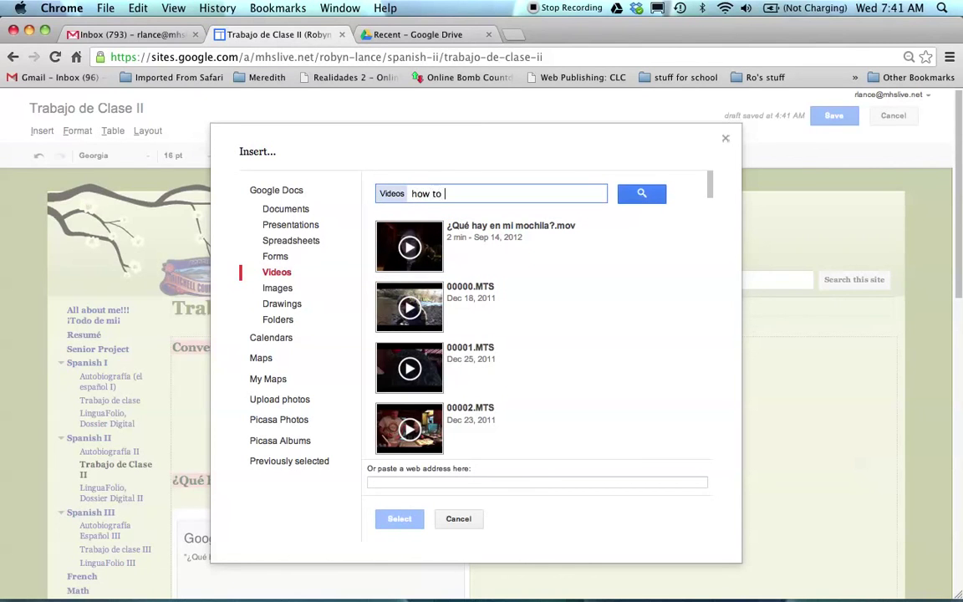
key(Return)
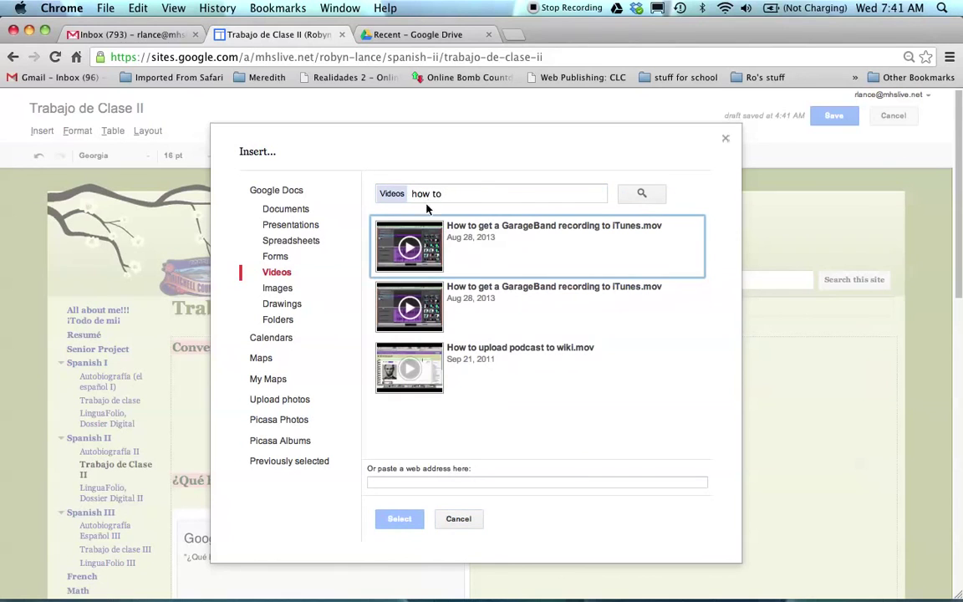
- Choose the first "How to get a GarageBand recording to iTunes.mov" result as the video to insert
click(494, 256)
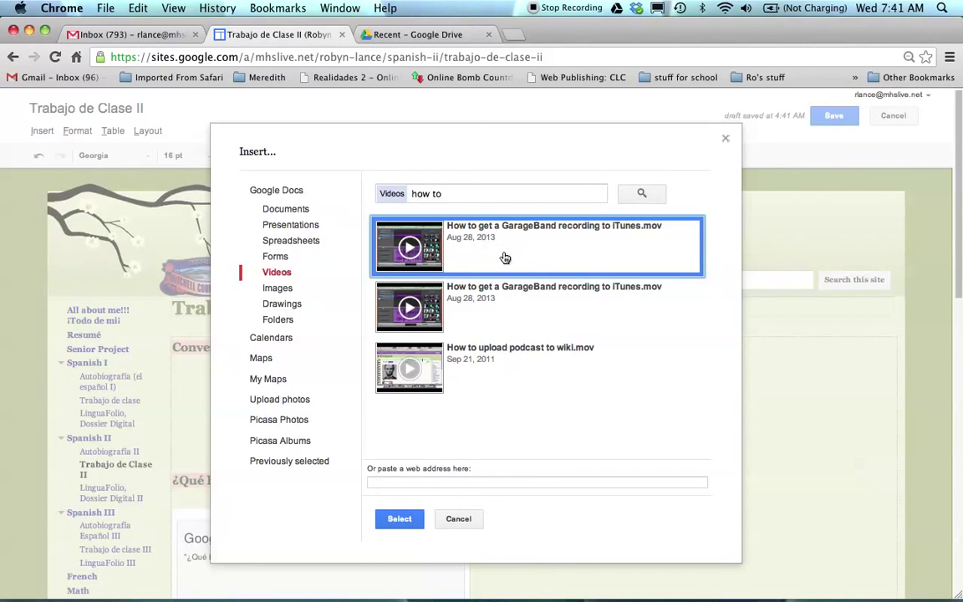
click(506, 258)
click(505, 257)
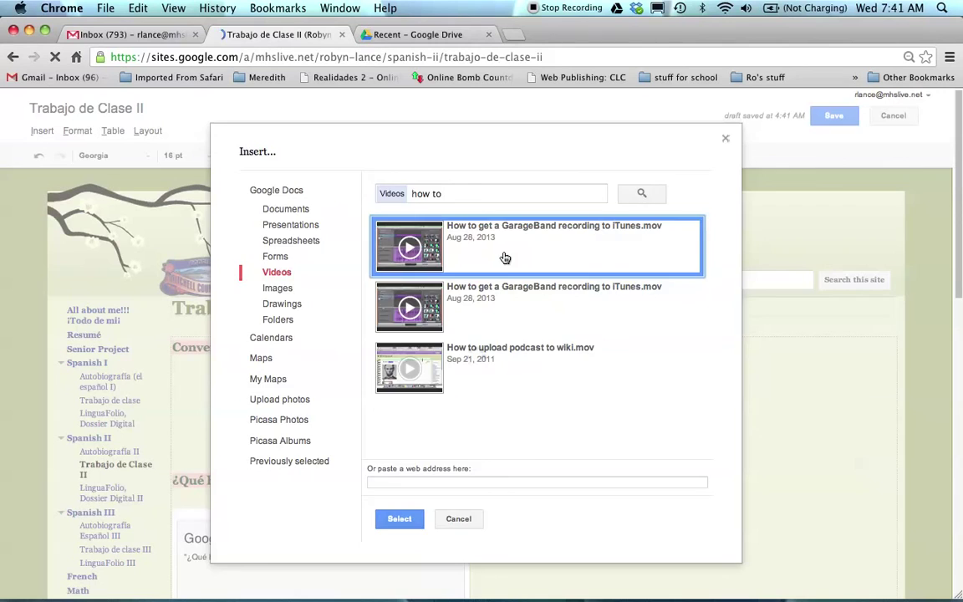
- Insert the chosen GarageBand video below the "Conversación Para Empezar" heading, keeping its border, title and default size
click(400, 518)
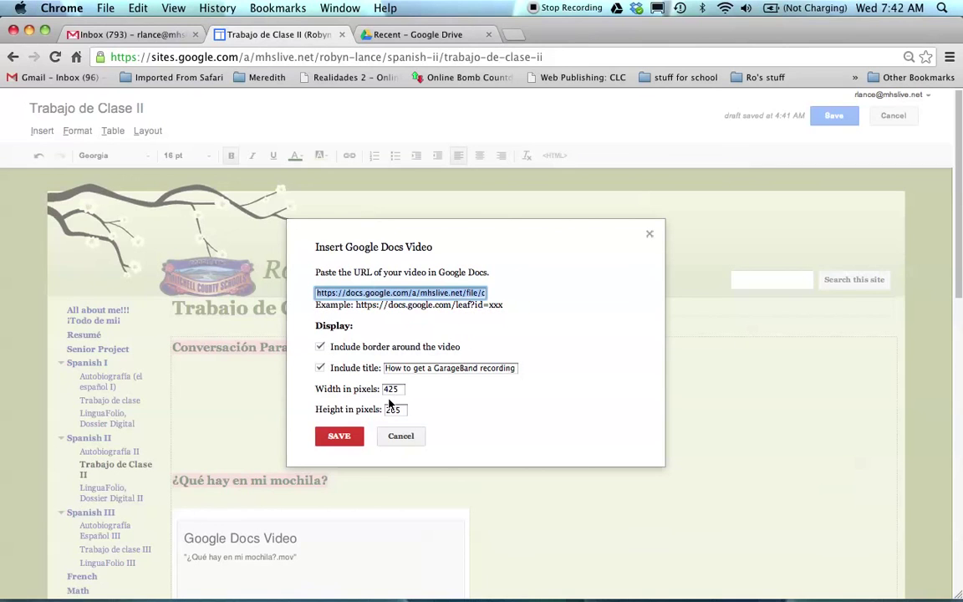
click(347, 442)
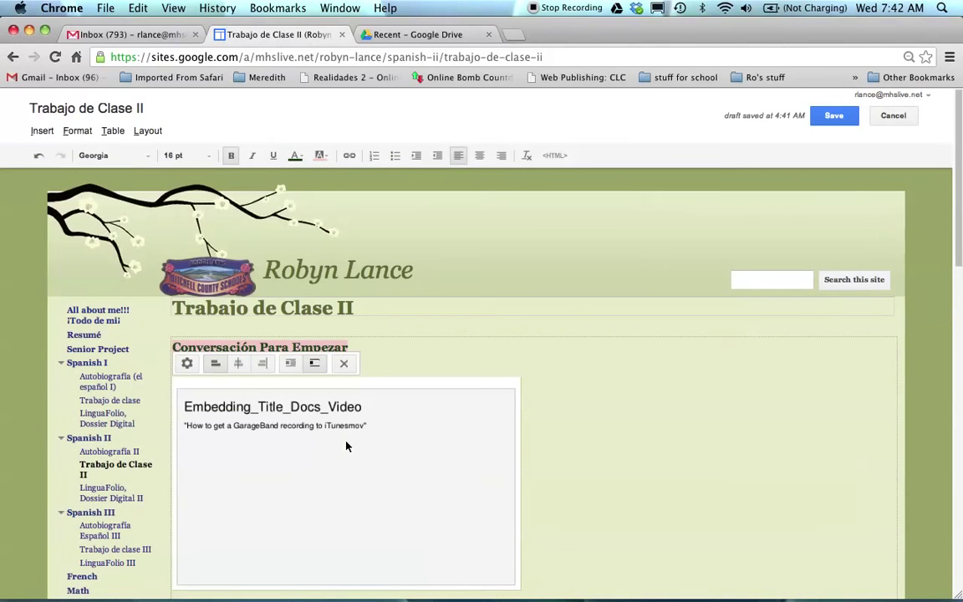
scroll(645, 456, down, 5)
scroll(645, 456, up, 5)
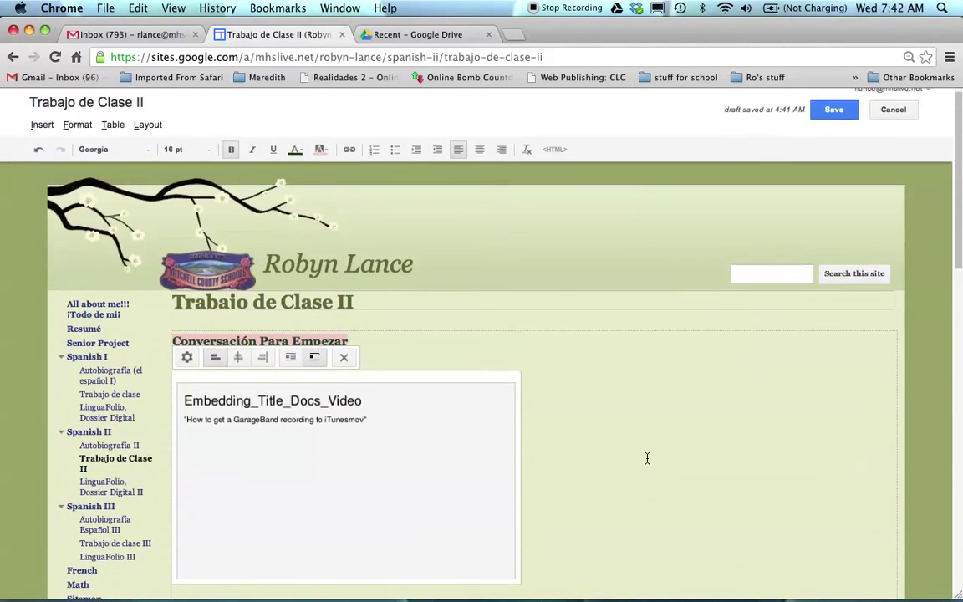
scroll(647, 458, up, 1)
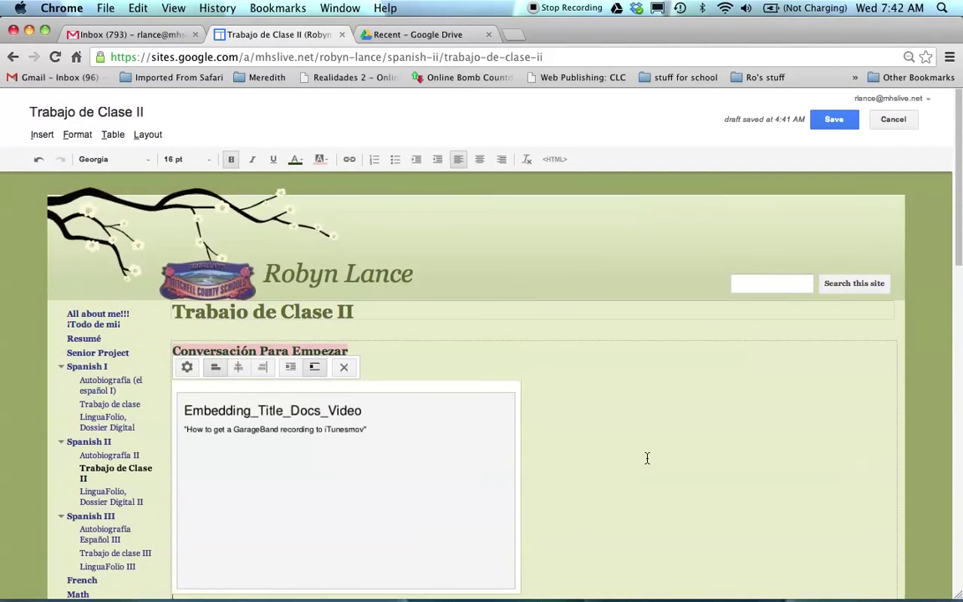
- Try centre and right alignment on the embedded GarageBand video, and set it back to left alignment
click(240, 369)
click(454, 368)
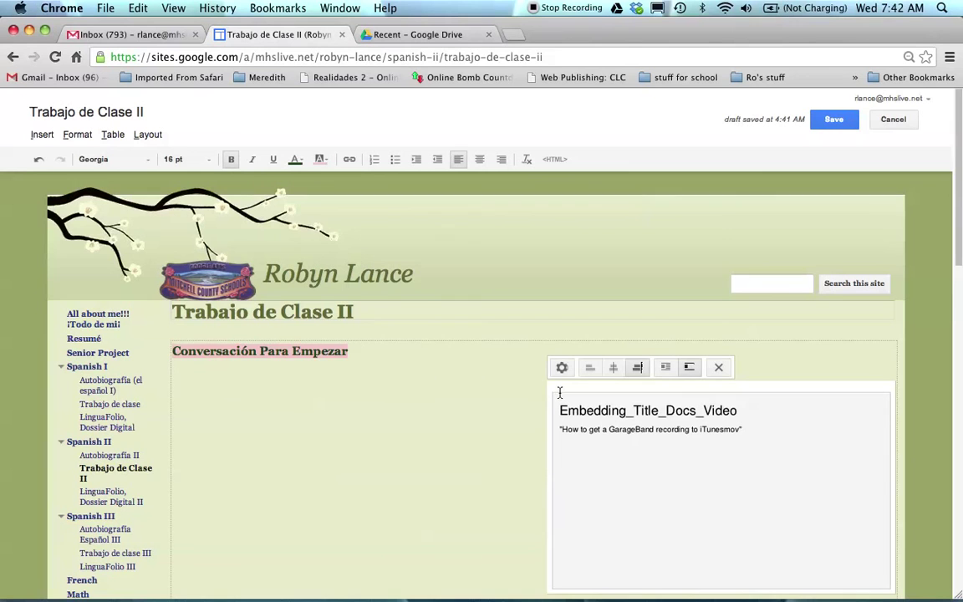
click(590, 369)
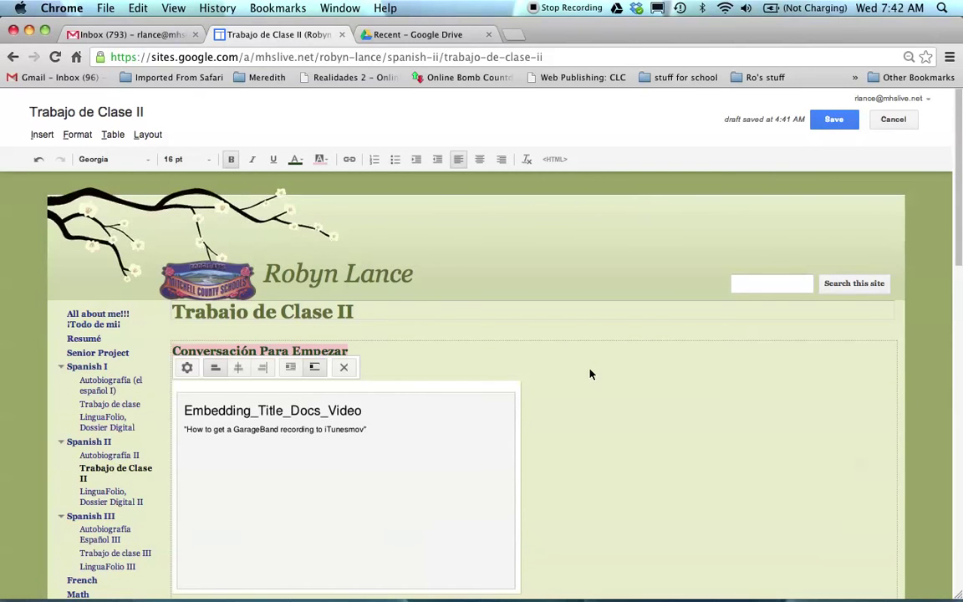
- Check the embedded video's placement between the two headings and save the edited Trabajo de Clase II page
scroll(590, 374, down, 4)
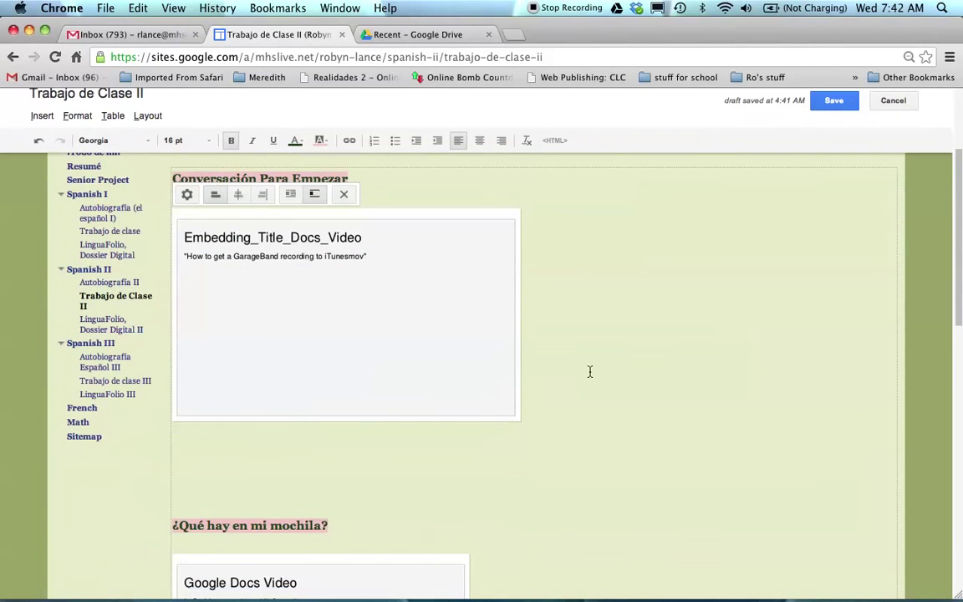
scroll(590, 371, up, 2)
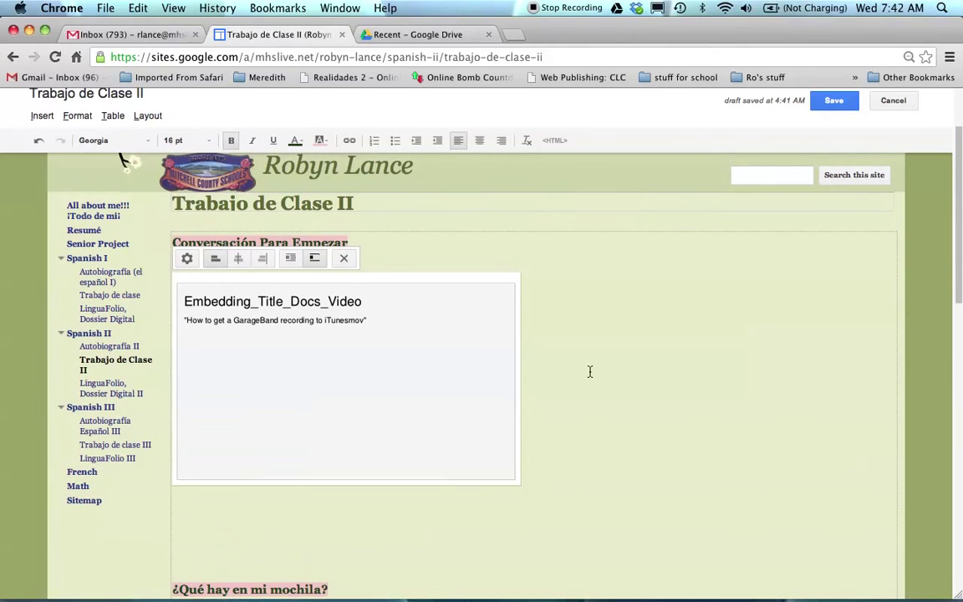
scroll(589, 371, up, 1)
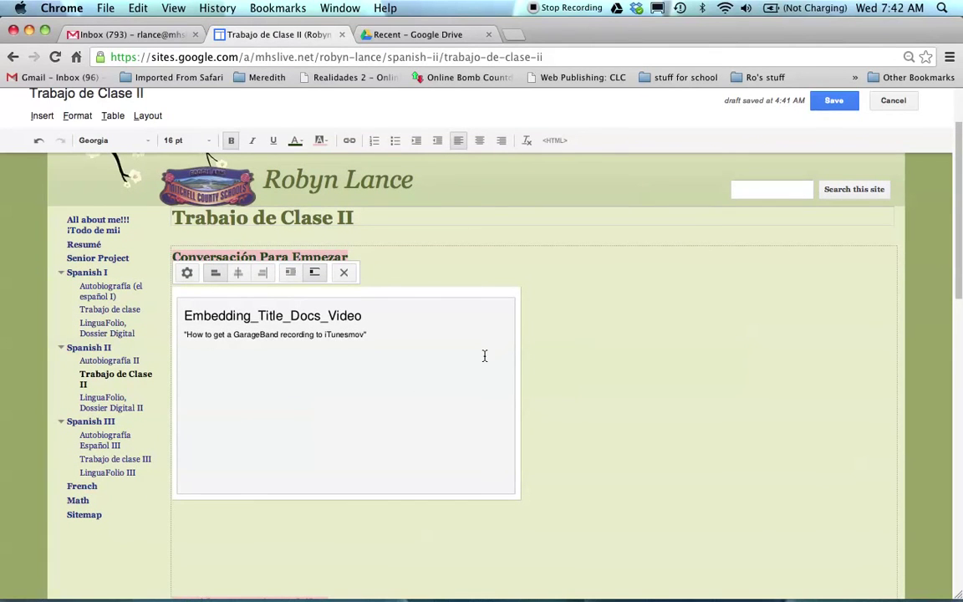
click(830, 102)
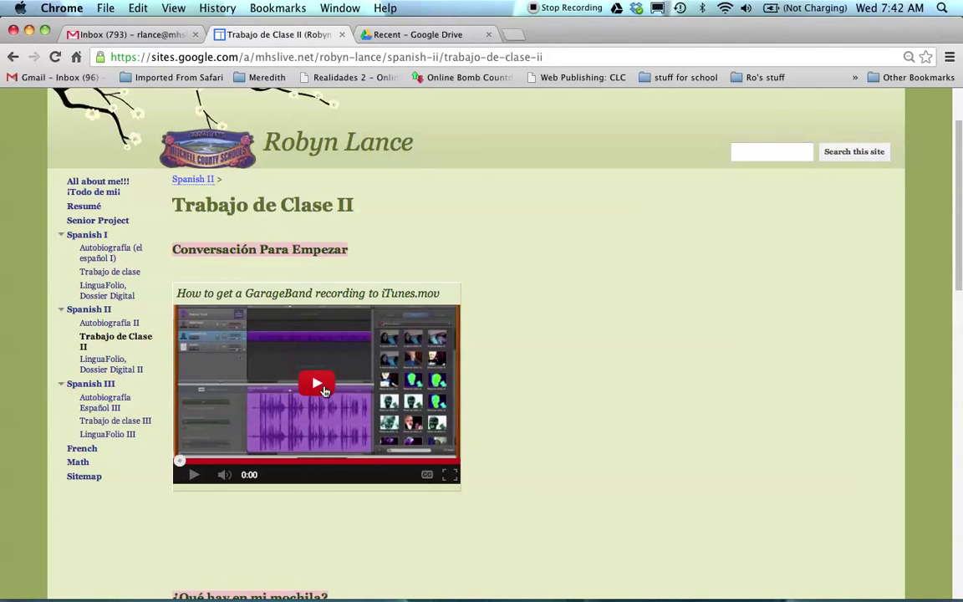
- Play the embedded GarageBand video on the published page for a moment and pause it
click(321, 387)
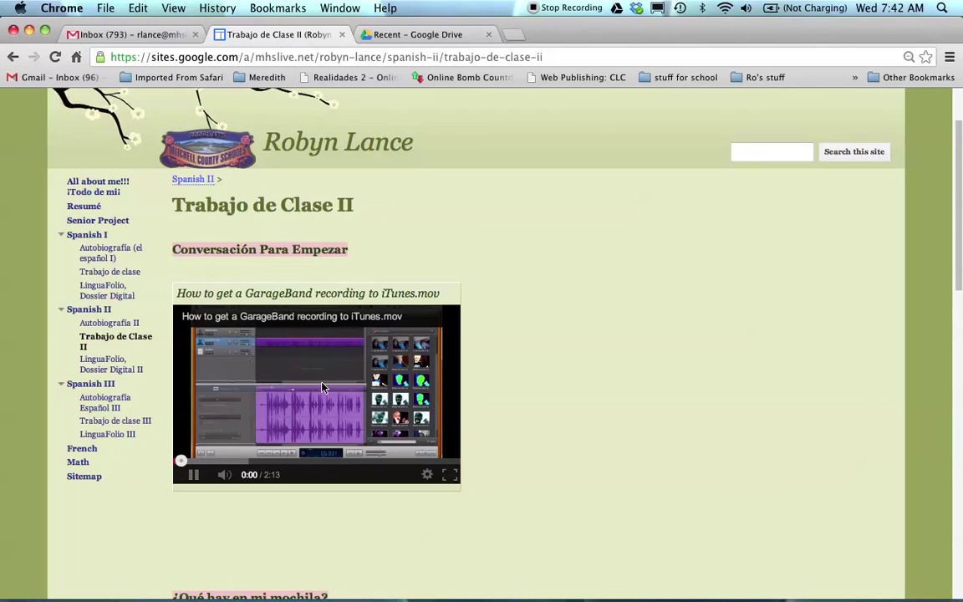
click(191, 481)
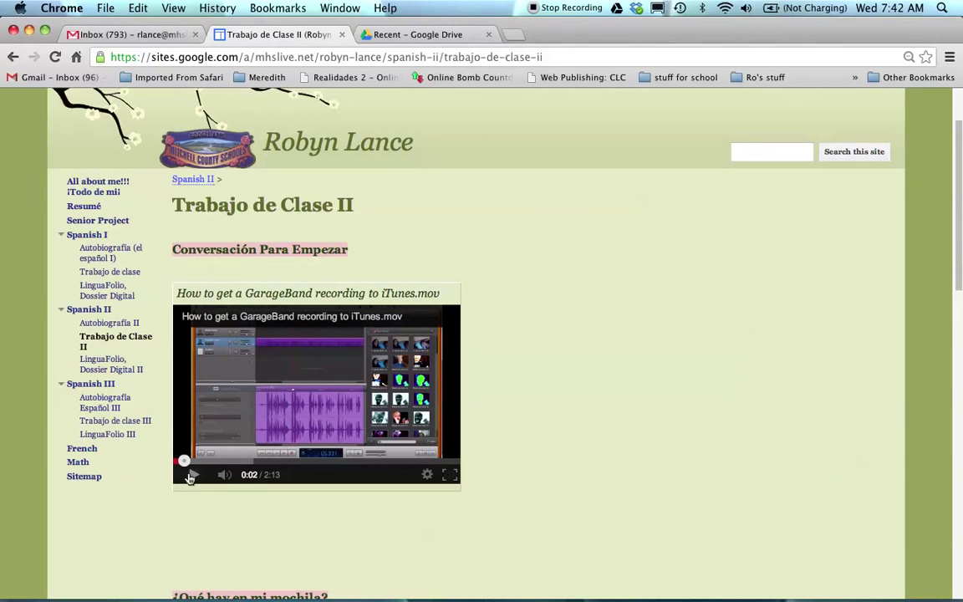